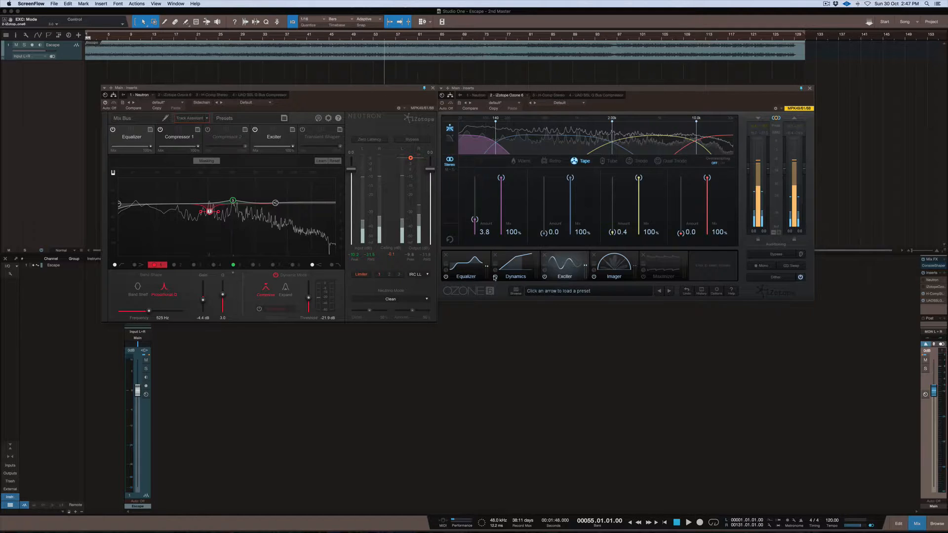
Show the Equalizer module in the Ozone 6 plug-in and enable the Ozone insert.
click(606, 90)
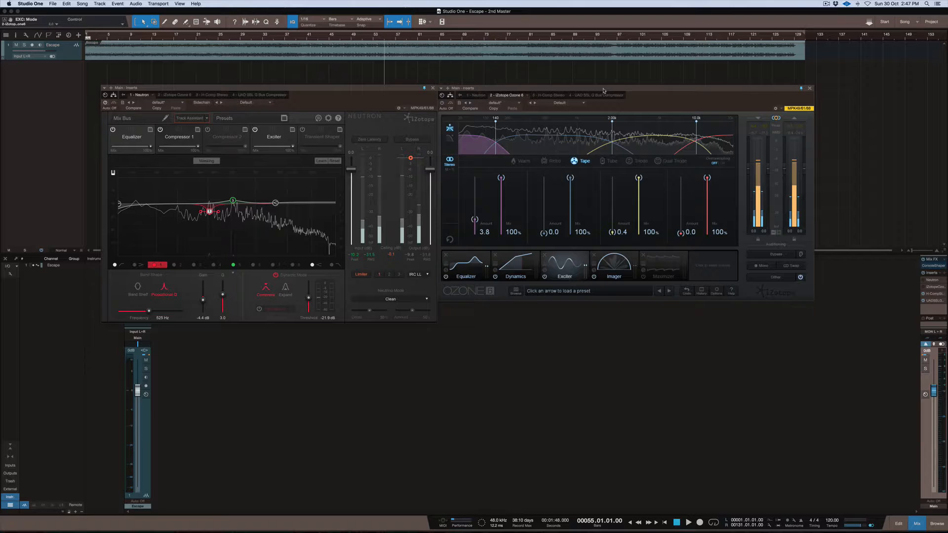
click(472, 257)
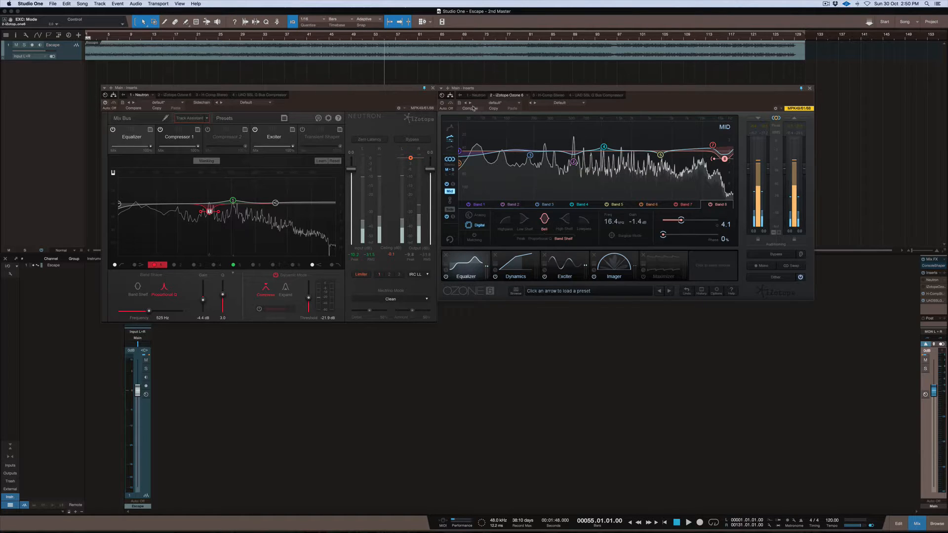
click(442, 103)
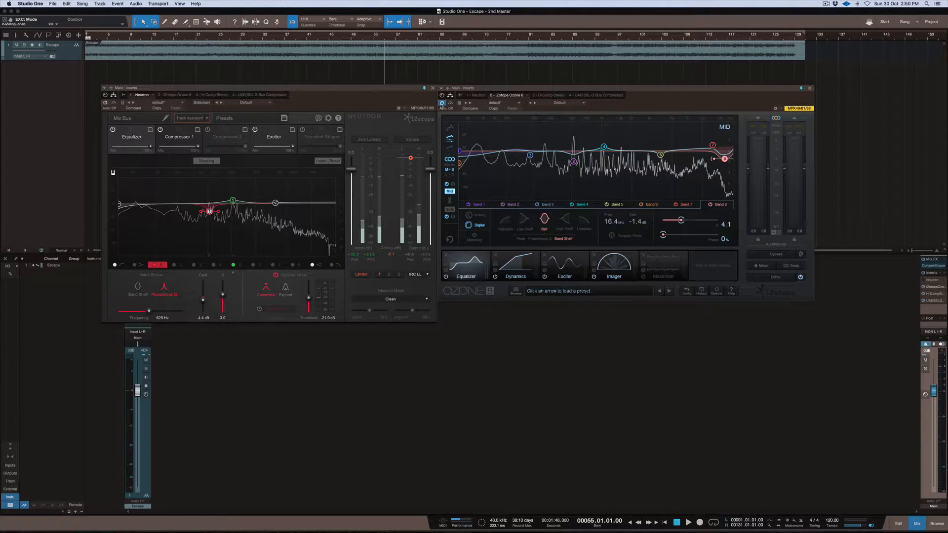
Review the settings of Ozone's Dynamics, Exciter, Imager and Maximizer modules, ending on the Equalizer.
click(512, 267)
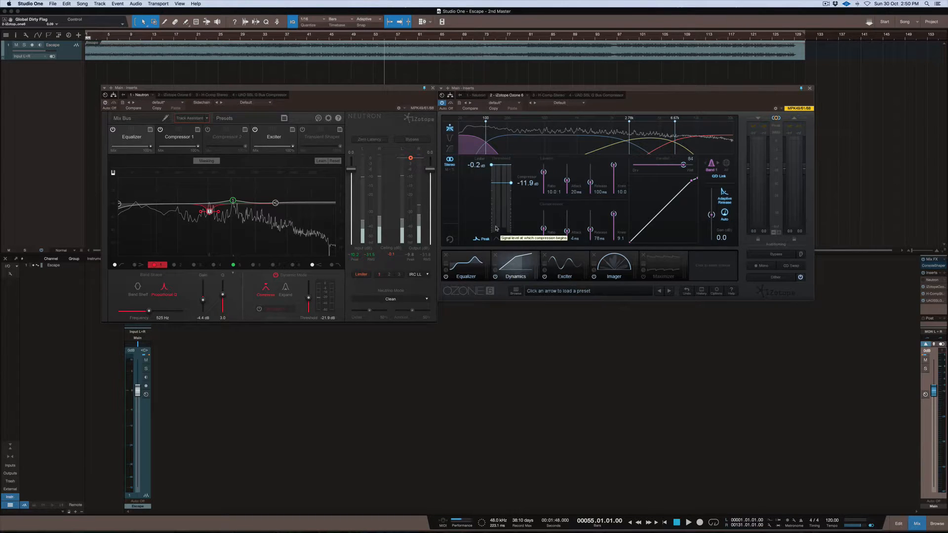
click(562, 265)
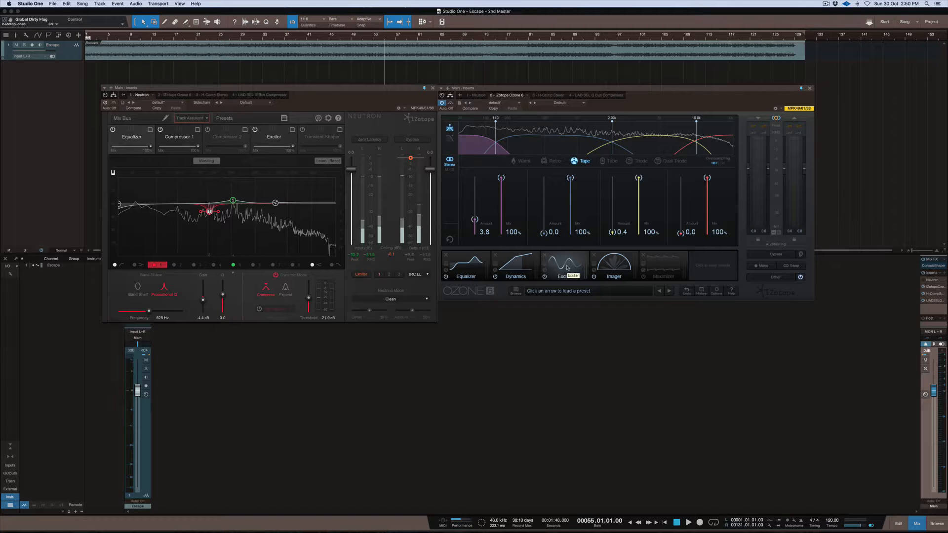
click(617, 263)
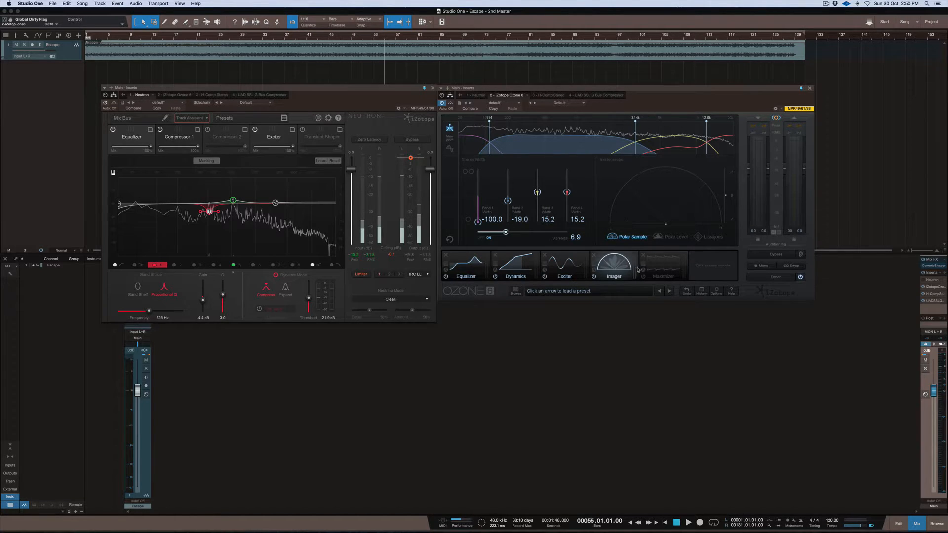
click(663, 267)
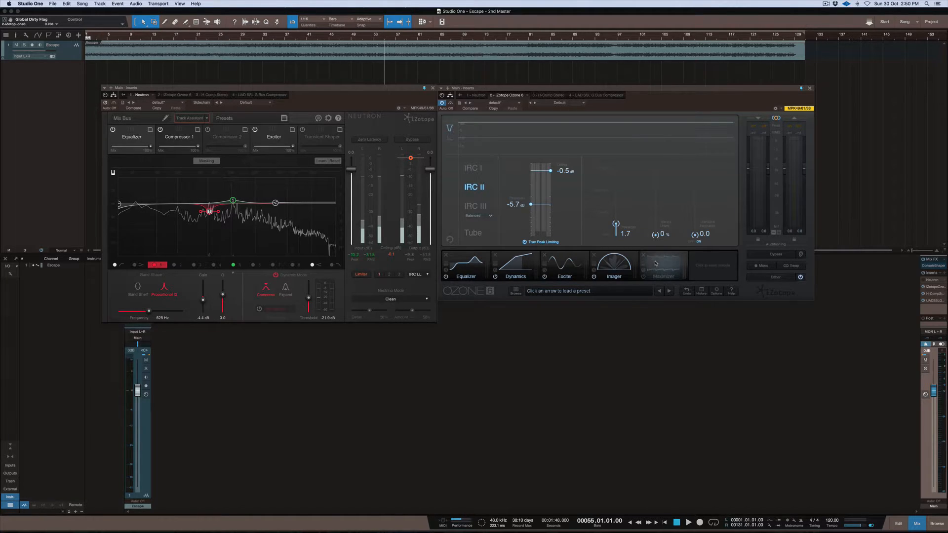
click(630, 267)
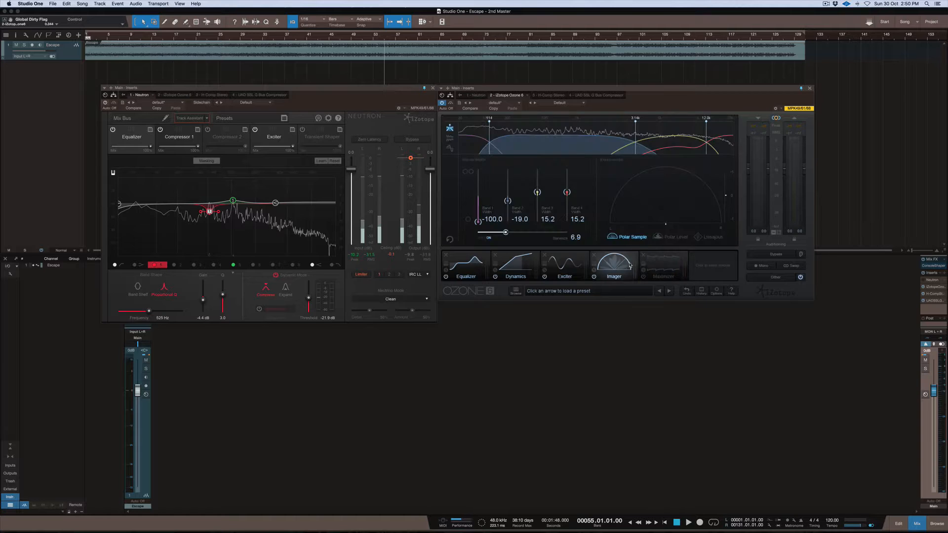
click(468, 268)
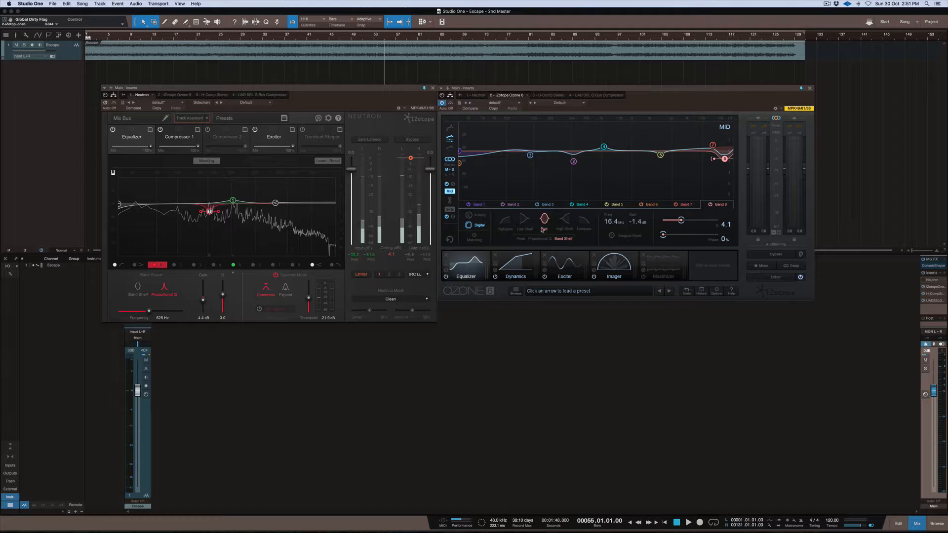
Bypass Ozone's Dynamics, Exciter and Imager modules so only the Equalizer stays active.
click(494, 276)
click(544, 277)
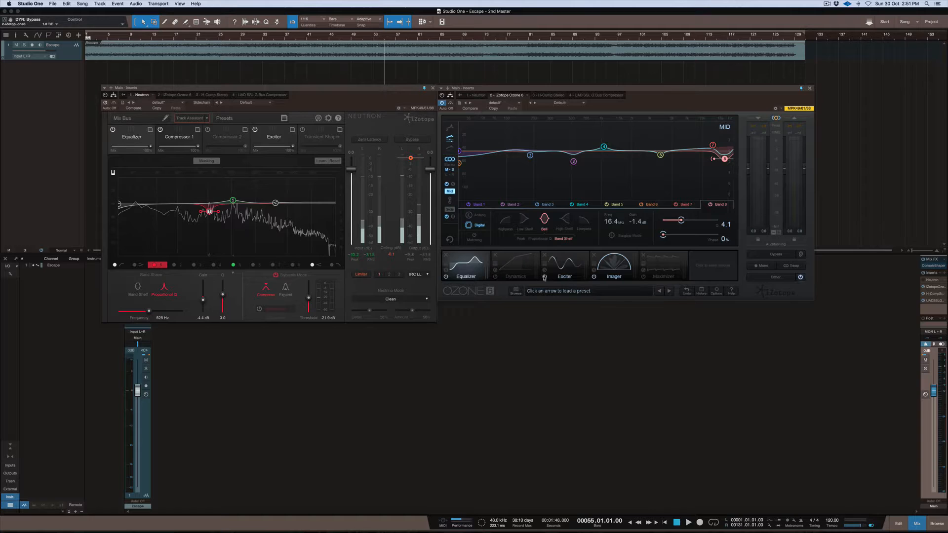
click(593, 277)
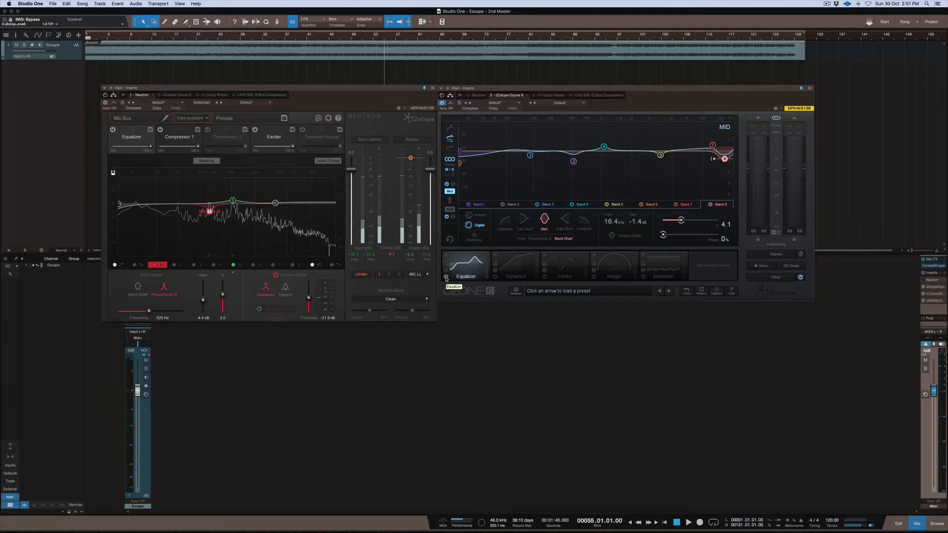
Play the song and compare the sound with Ozone's Equalizer bypassed and engaged, then stop playback.
key(space)
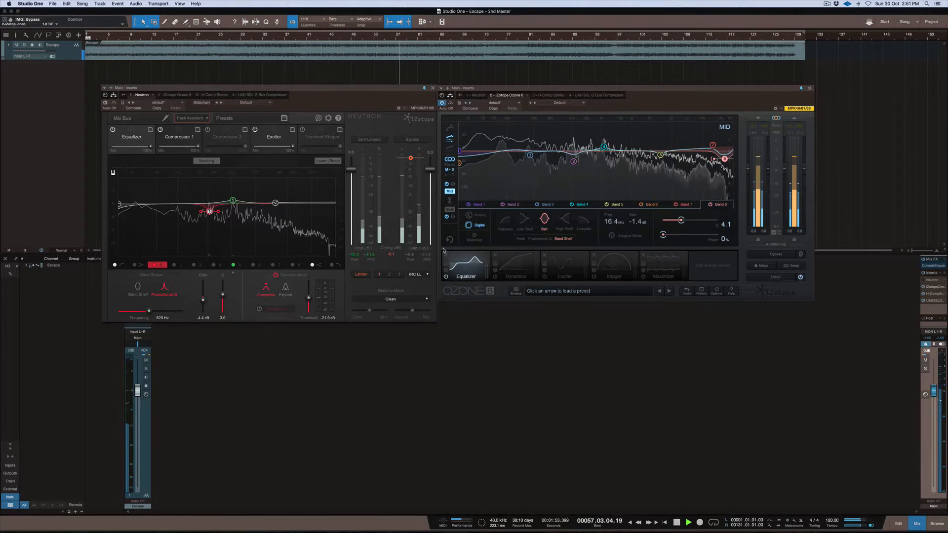
click(447, 277)
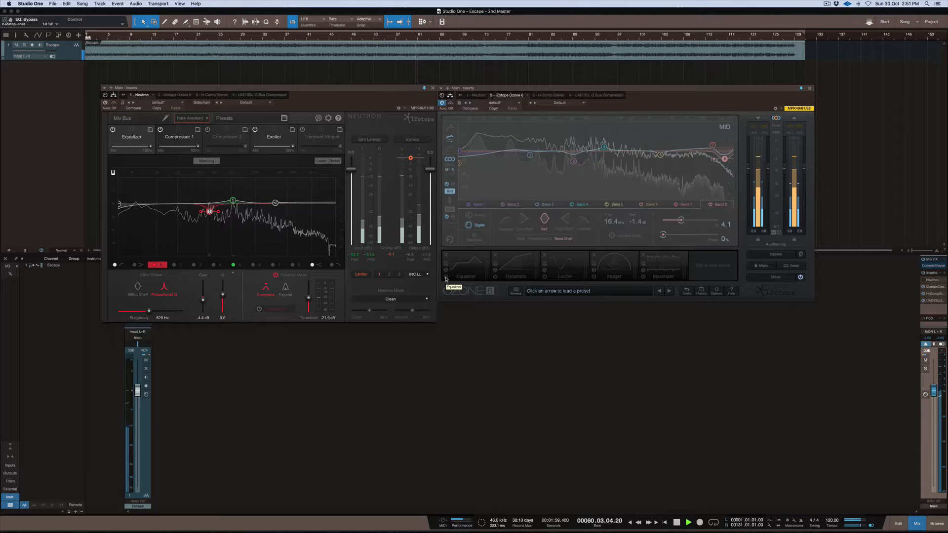
click(447, 277)
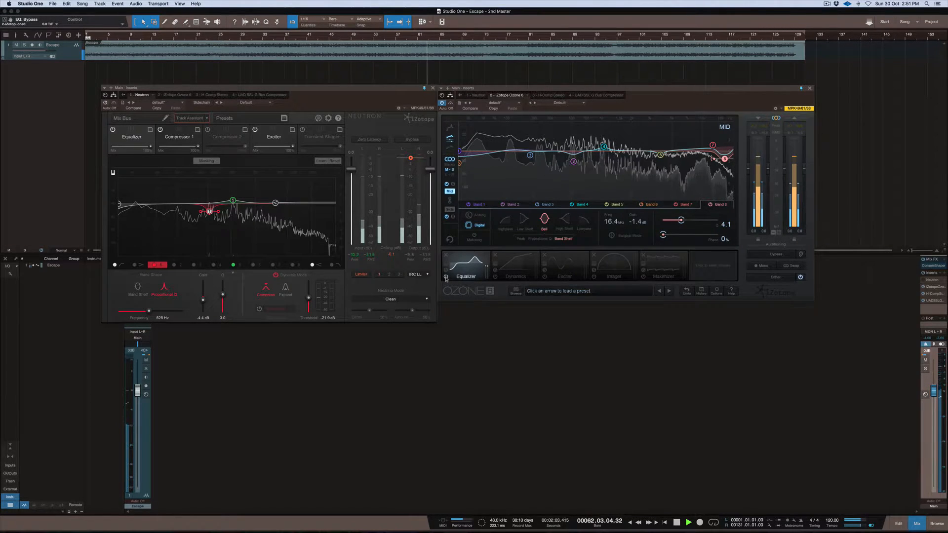
click(447, 277)
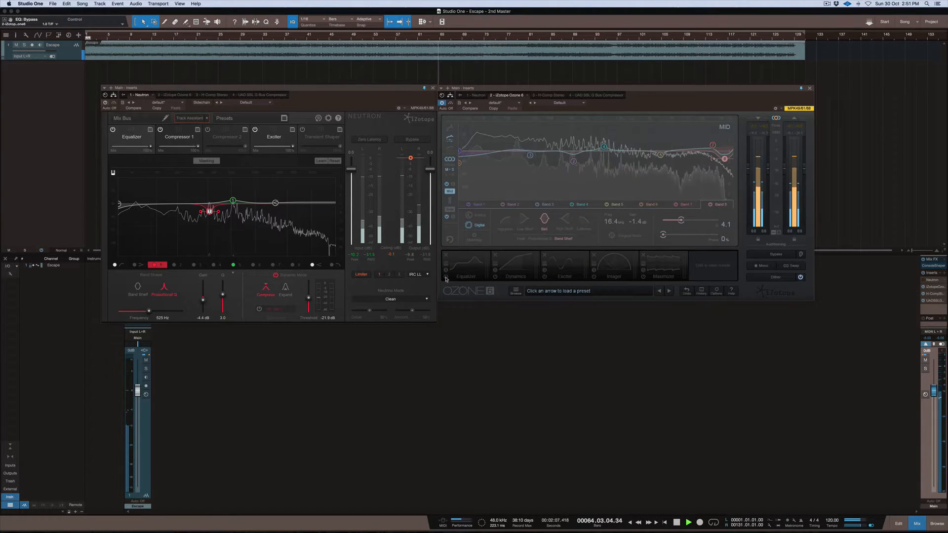
click(446, 278)
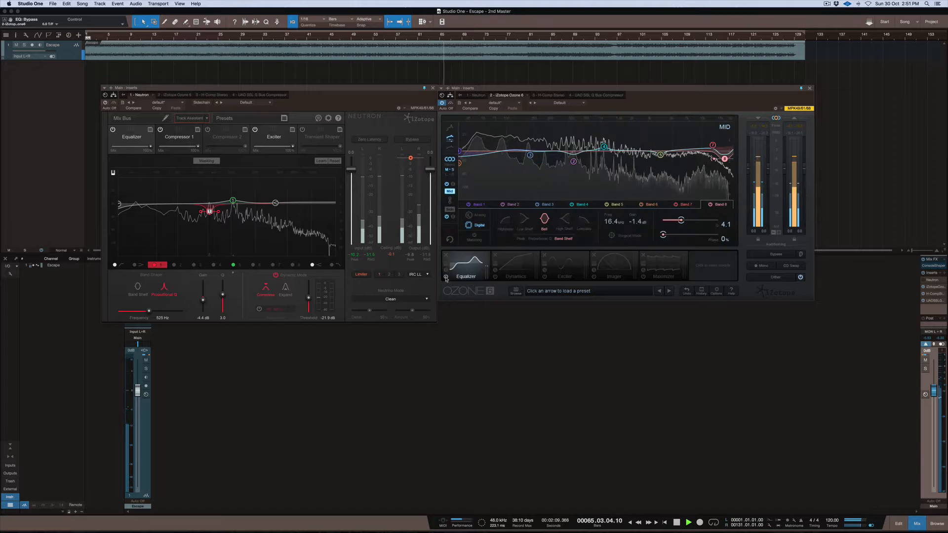
key(space)
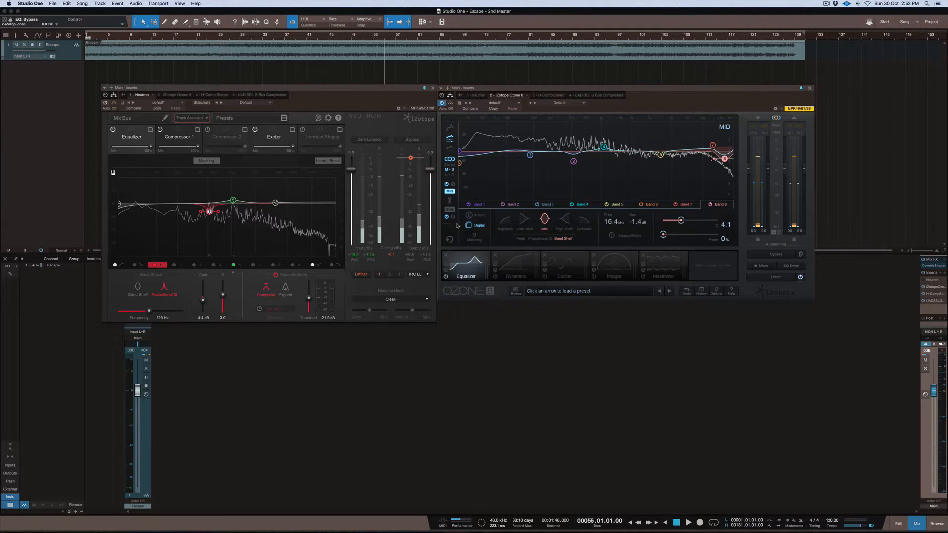
Compare the Flat and Resonant highpass shapes on Equalizer Band 1, settling on Resonant with the slope control at 7.1.
click(478, 206)
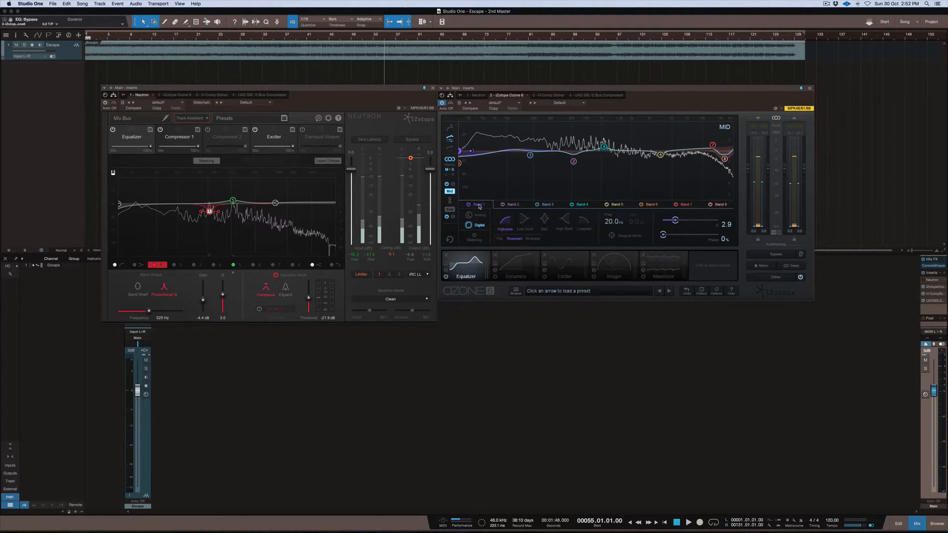
click(500, 239)
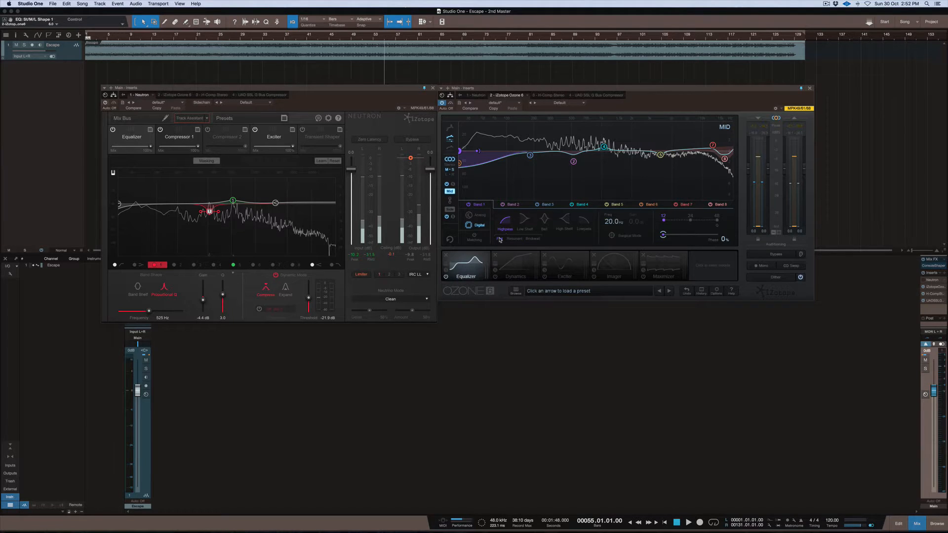
click(518, 240)
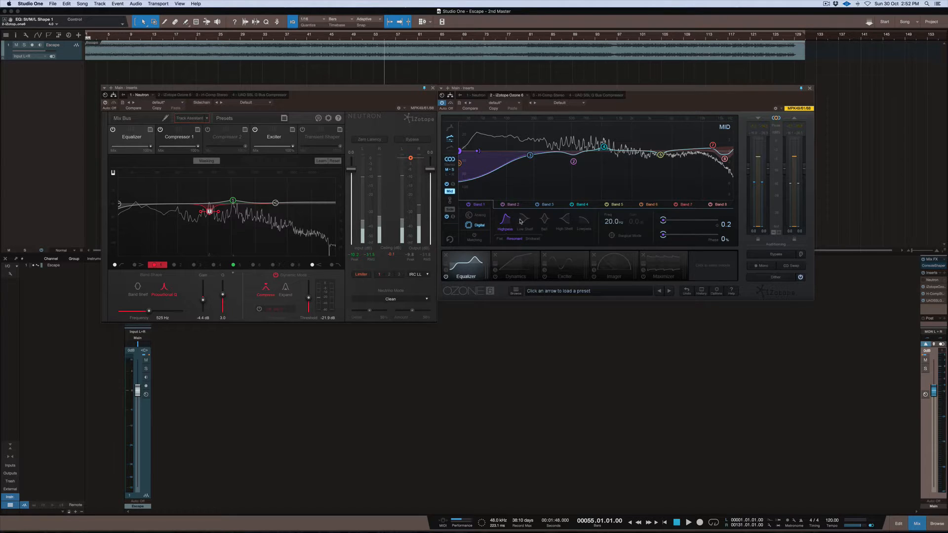
click(501, 239)
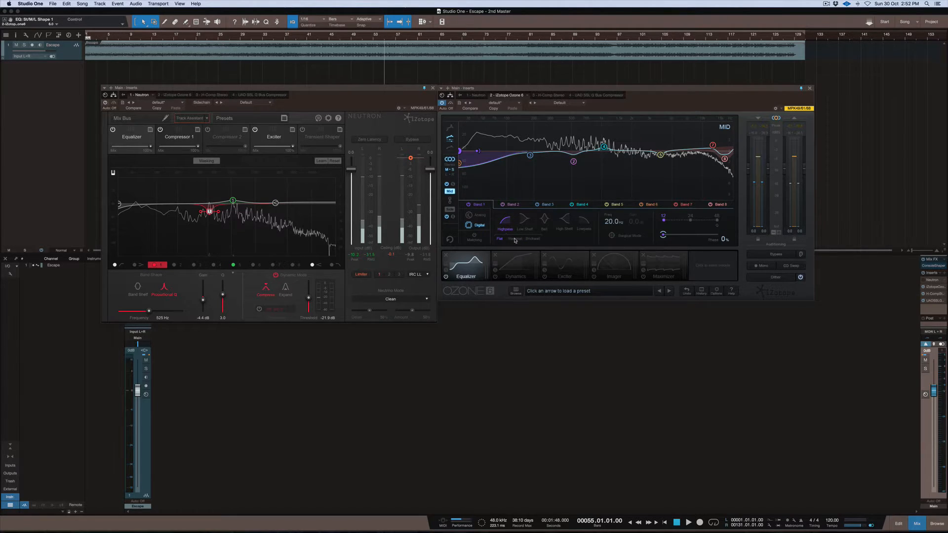
click(515, 240)
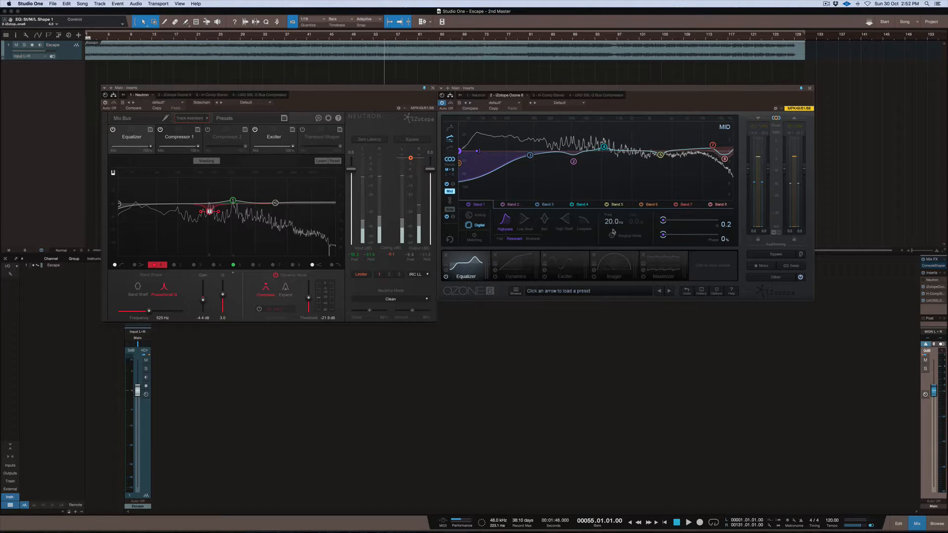
drag(663, 220, 695, 220)
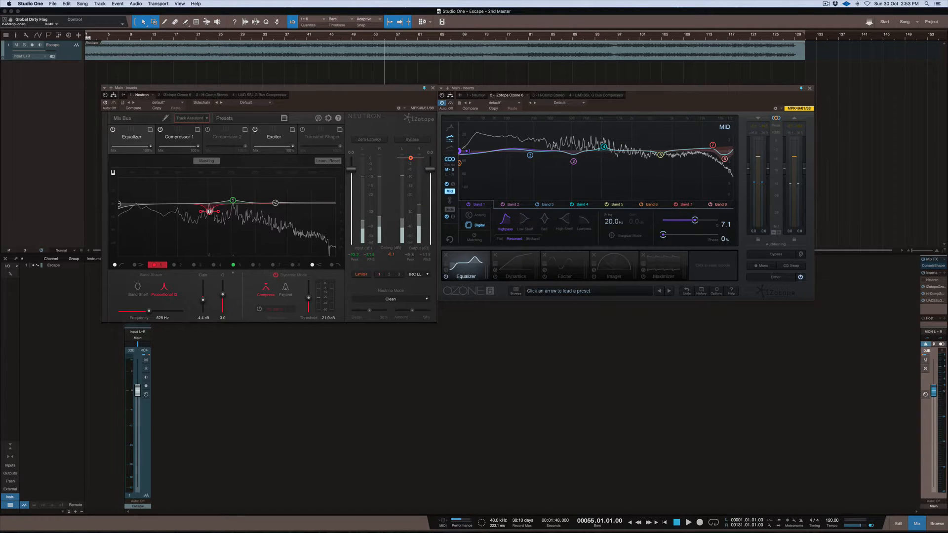
Examine Ozone Equalizer Bands 3, 2 and 4, comparing Bands 2 and 4 with Neutron's red and green equalizer nodes.
click(530, 156)
mouse_move(530, 155)
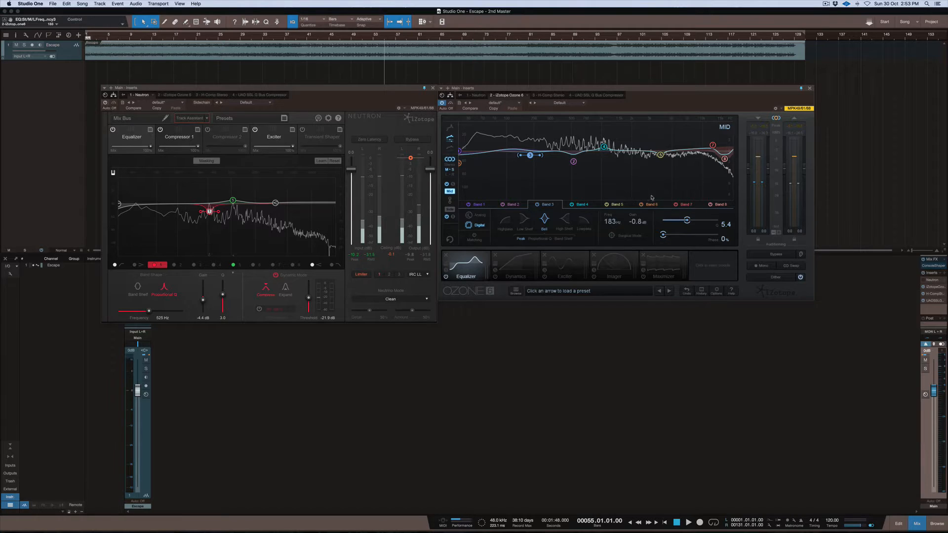
click(573, 161)
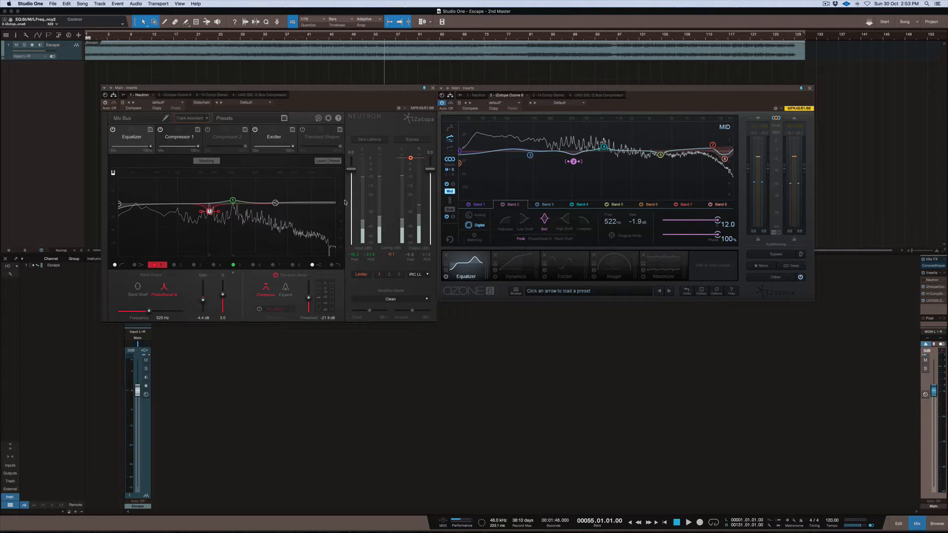
click(209, 212)
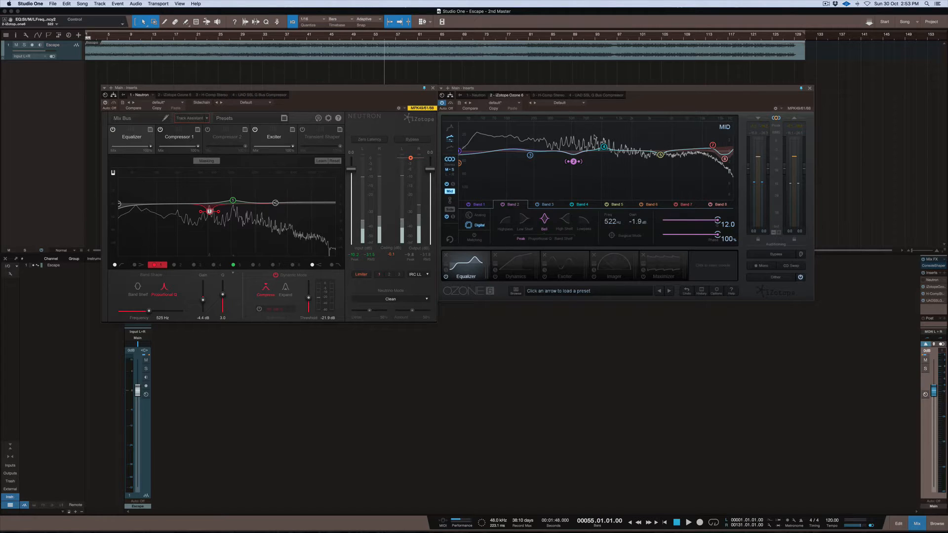
click(603, 147)
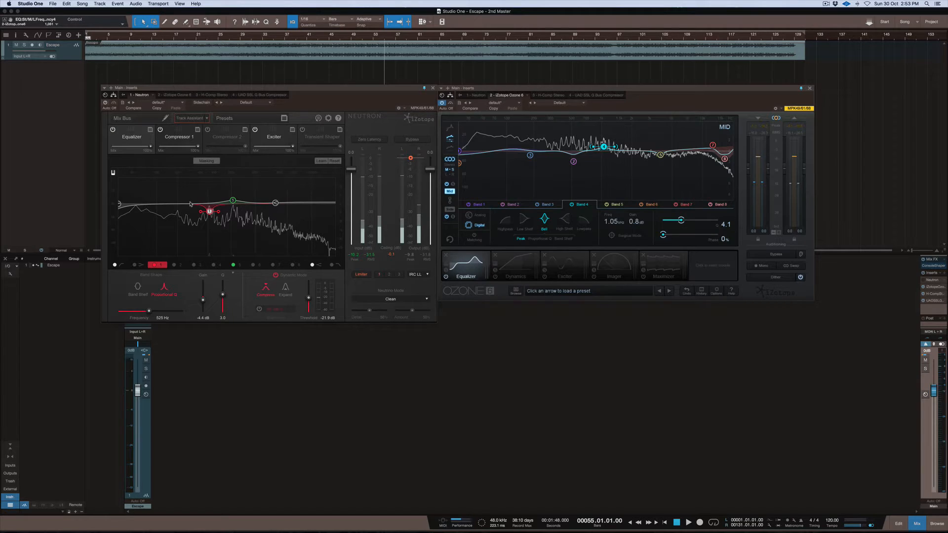
click(233, 202)
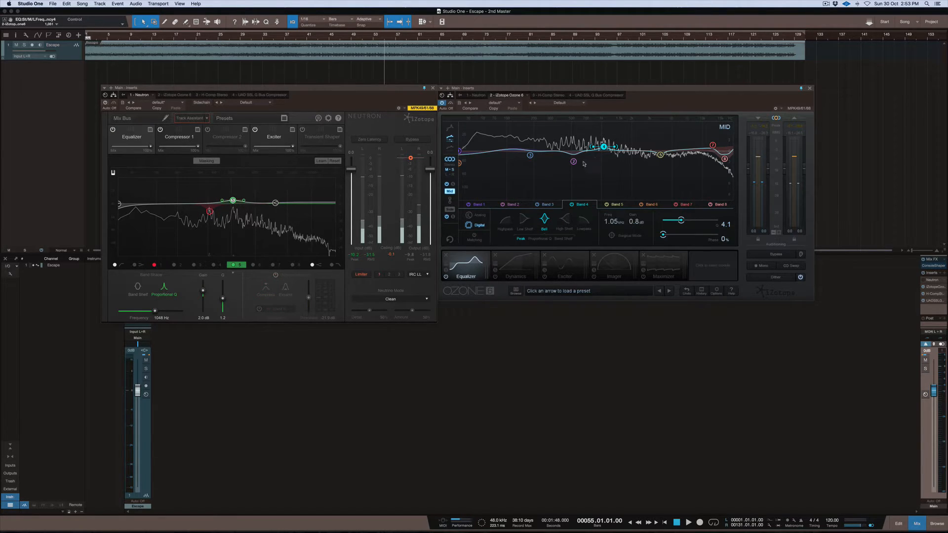
click(603, 147)
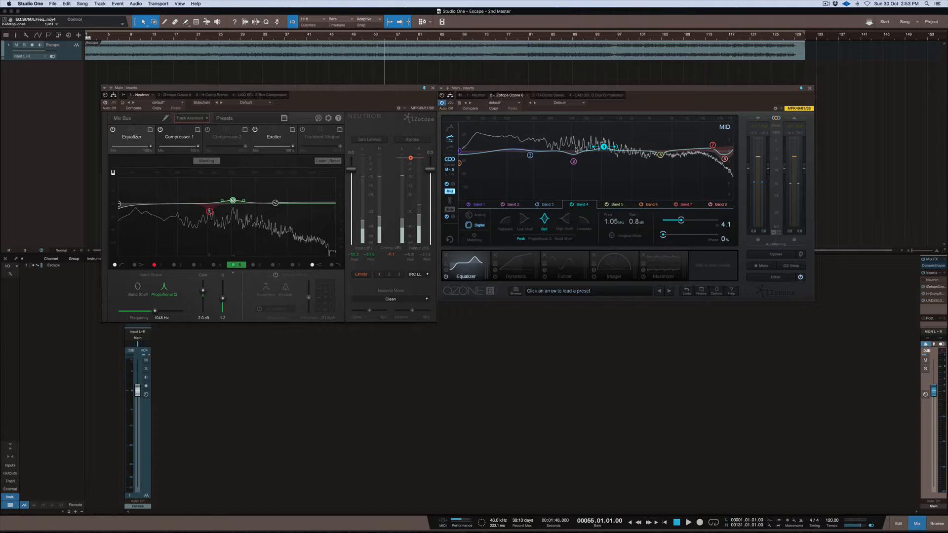
Examine Ozone Equalizer Bands 5, 7 and 8, along with Neutron's high-shelf node.
click(661, 155)
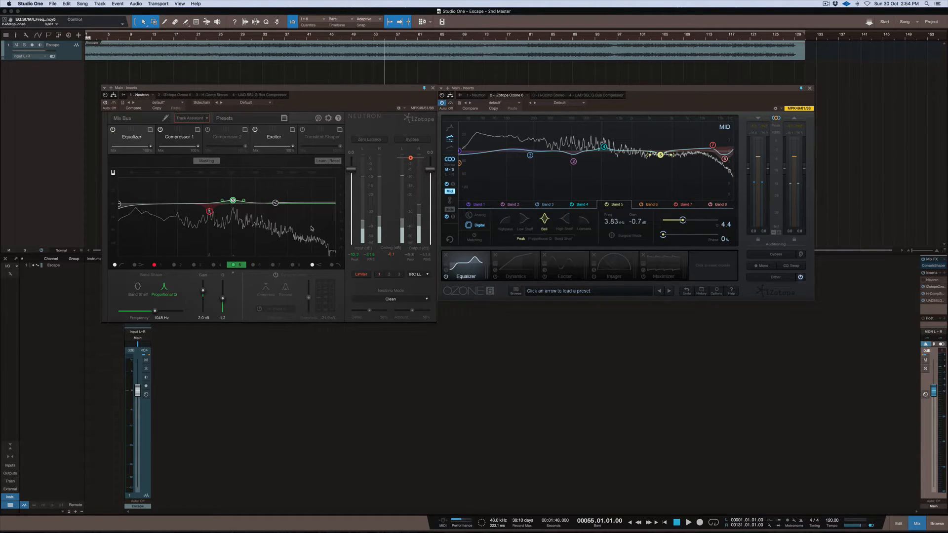
click(276, 204)
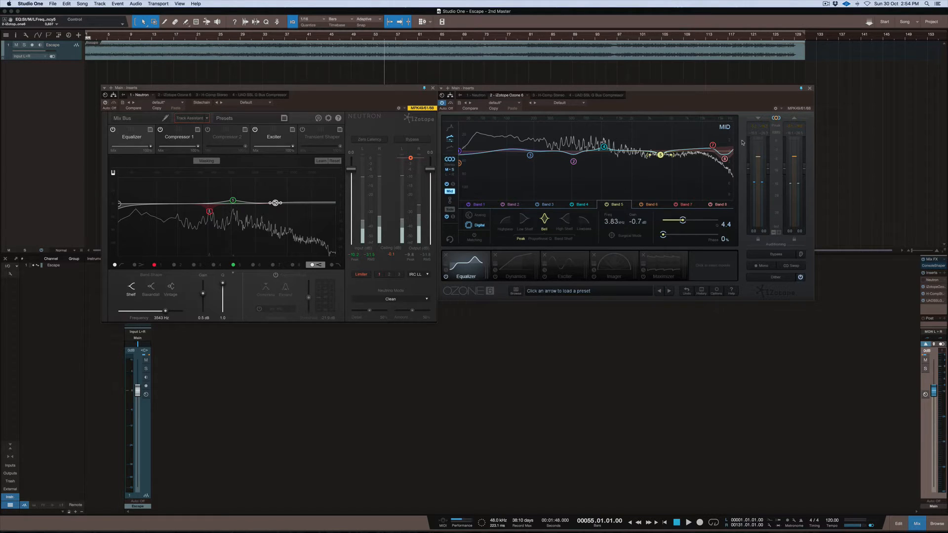
click(713, 145)
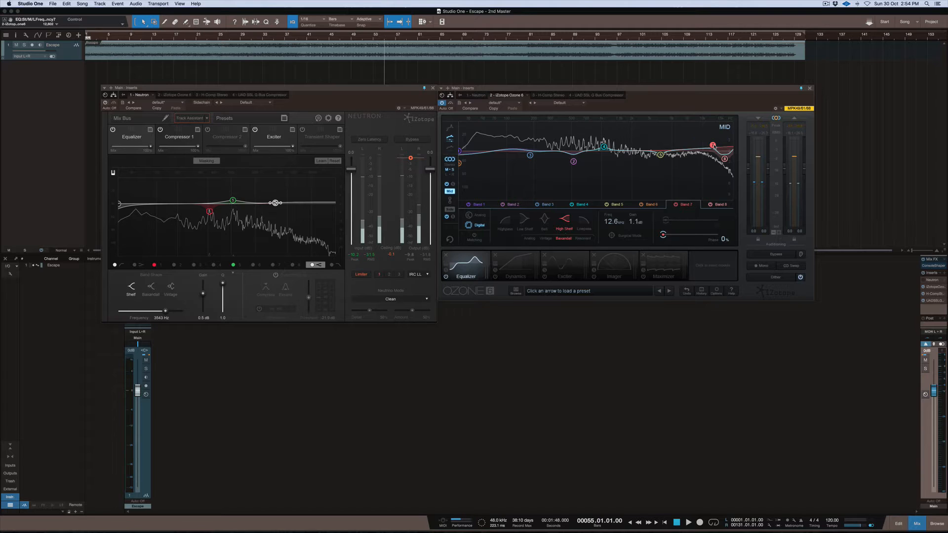
click(725, 158)
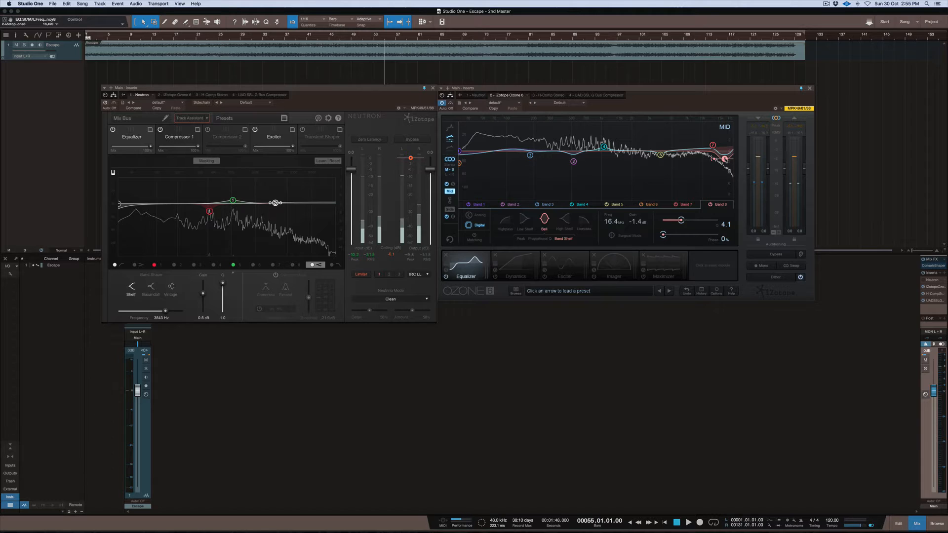
mouse_move(724, 159)
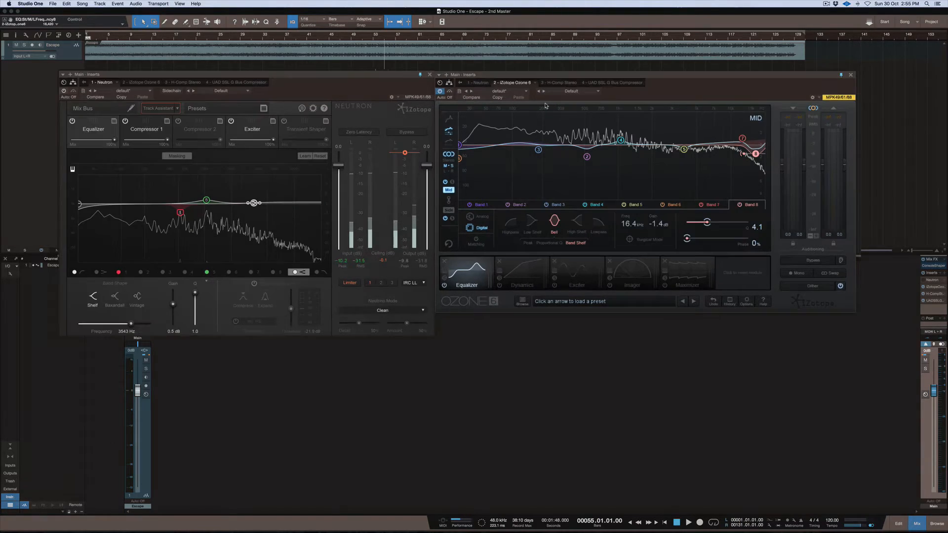
Play the song, compare Neutron with Ozone 6, bypass Neutron's Compressor 1 module, and stop playback.
key(space)
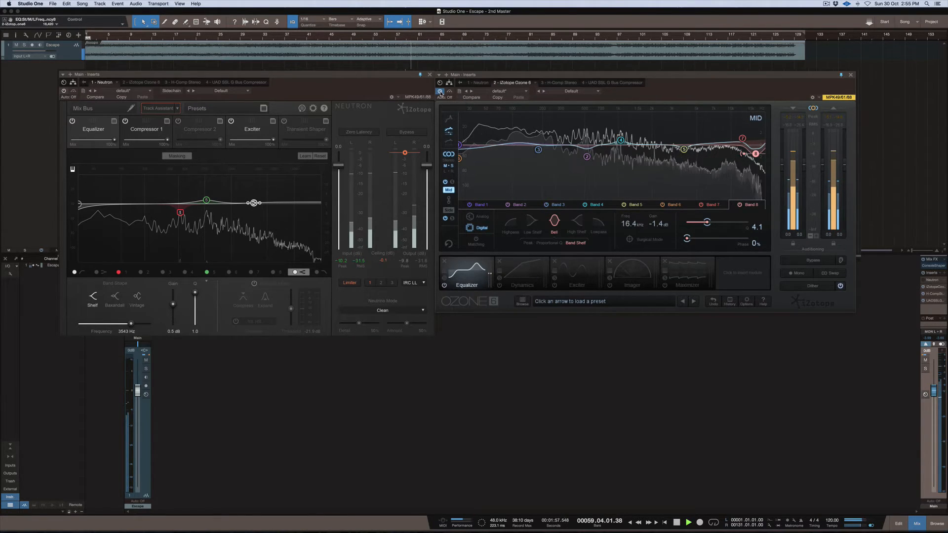
click(64, 92)
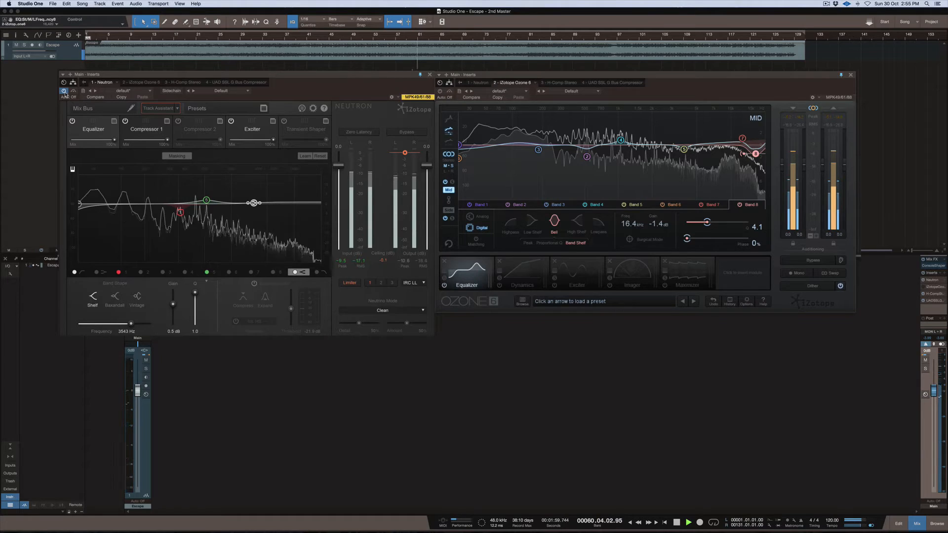
click(125, 120)
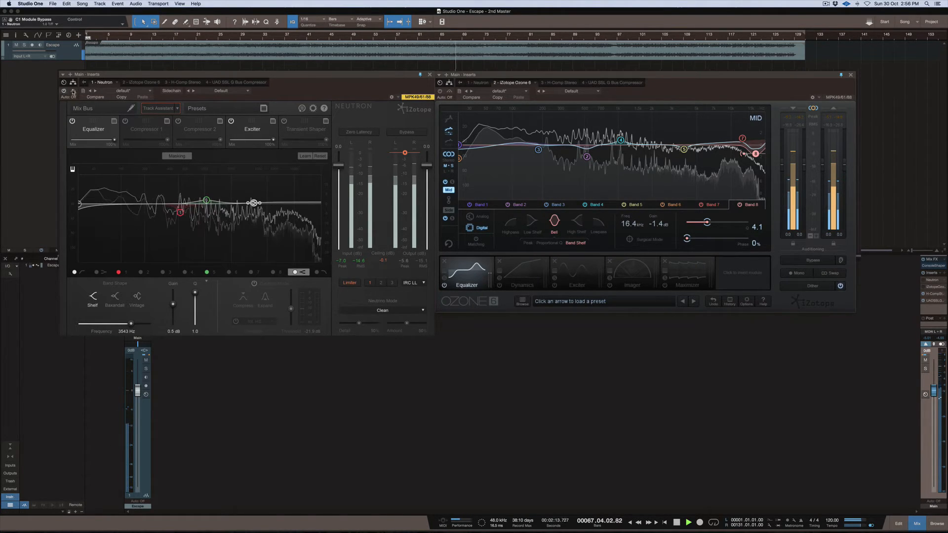
click(440, 92)
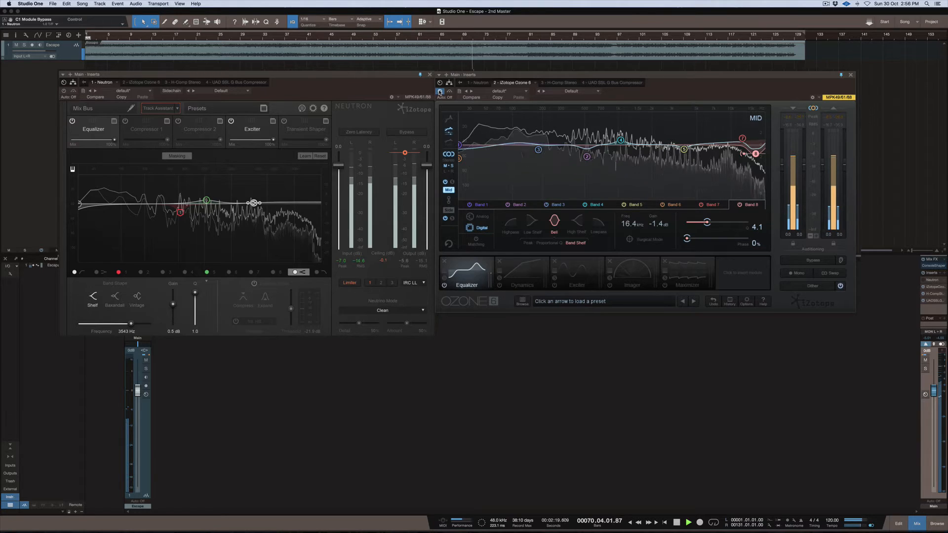
key(space)
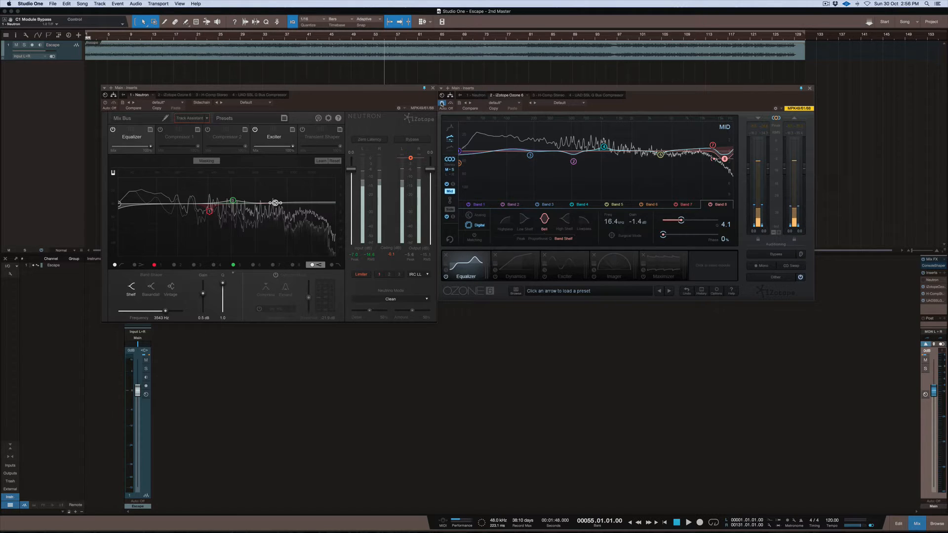
Examine Neutron's high-shelf node, the Track Assistant mode and preset options, and the red equalizer node.
click(275, 202)
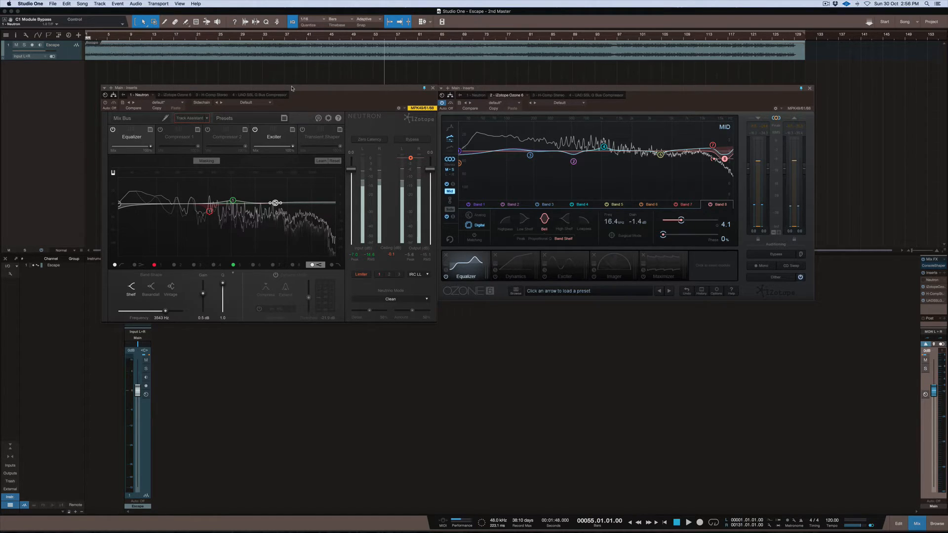
click(195, 122)
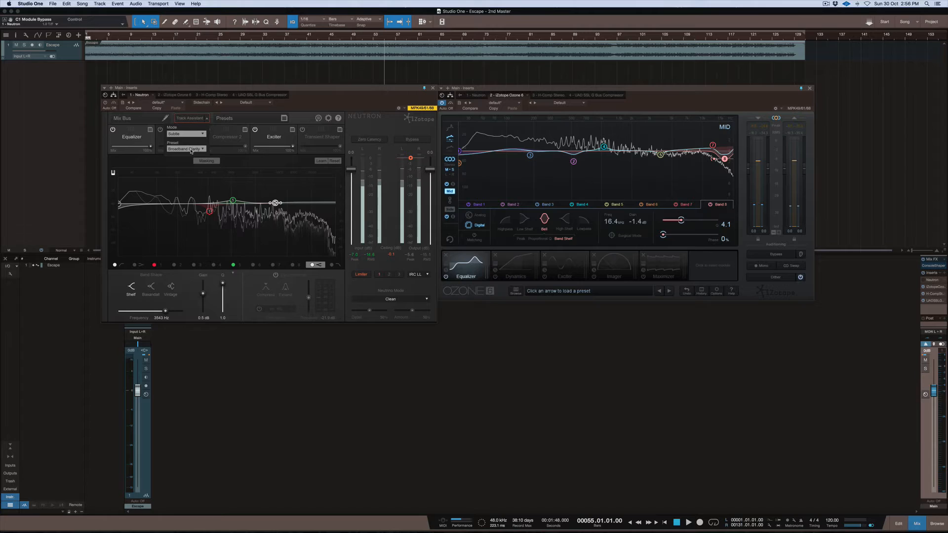
click(203, 118)
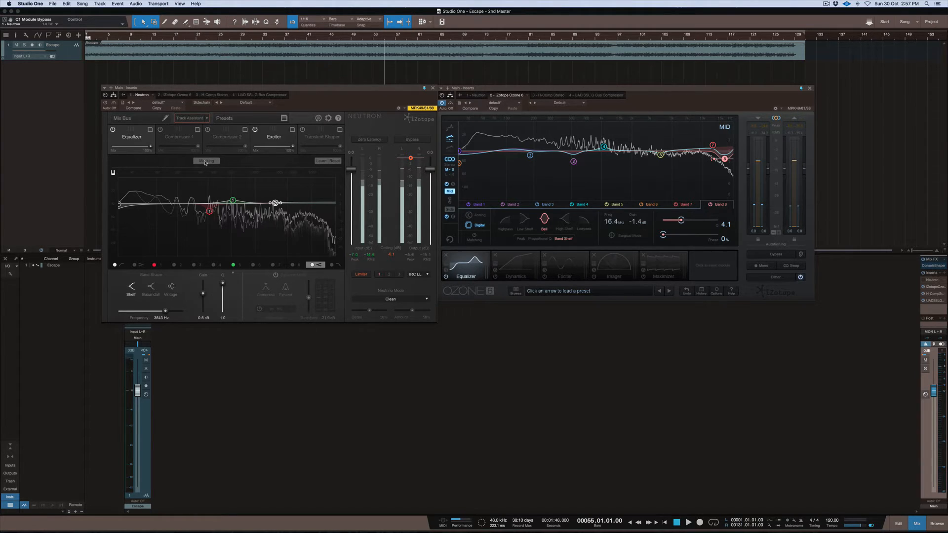
click(210, 211)
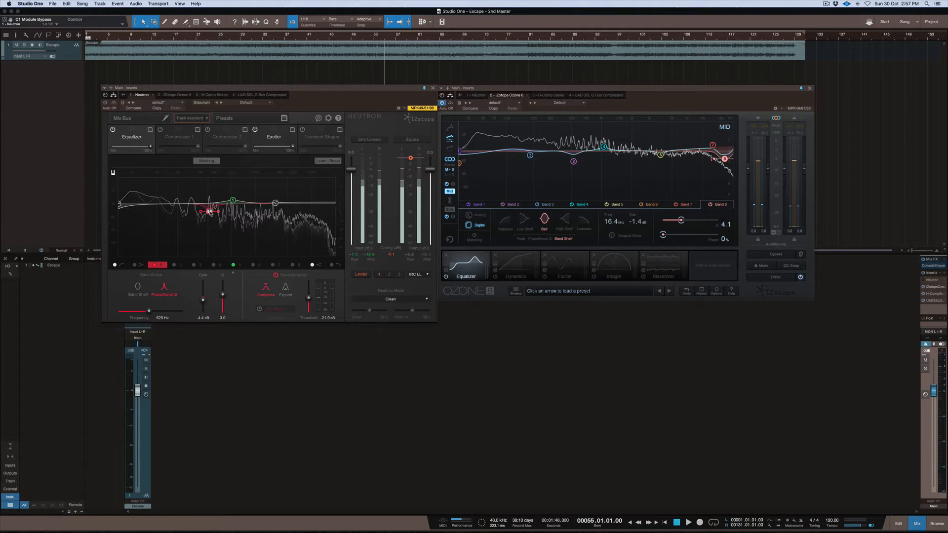
Play the song with Neutron engaged and set the red equalizer node's gain to -3.7 dB.
key(space)
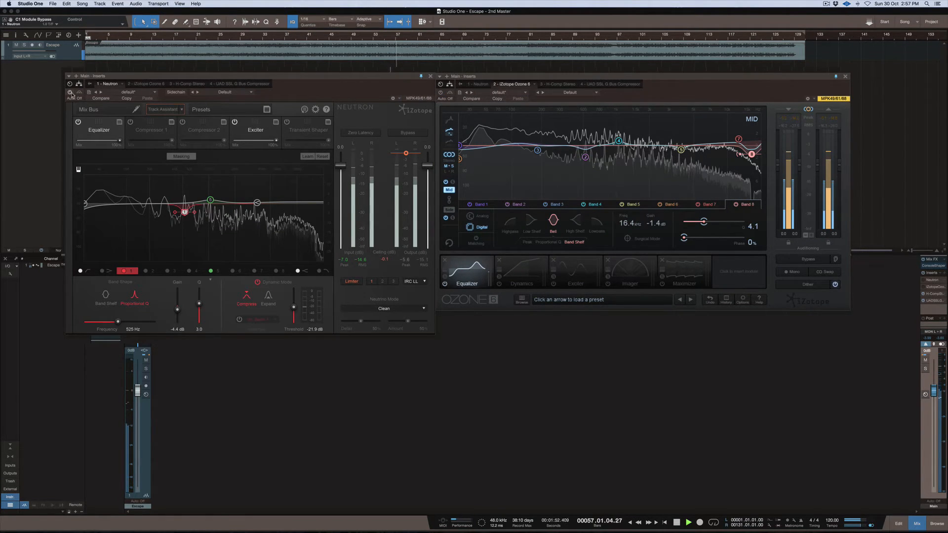
click(95, 93)
mouse_move(177, 342)
mouse_down()
mouse_move(176, 304)
mouse_move(178, 339)
mouse_up()
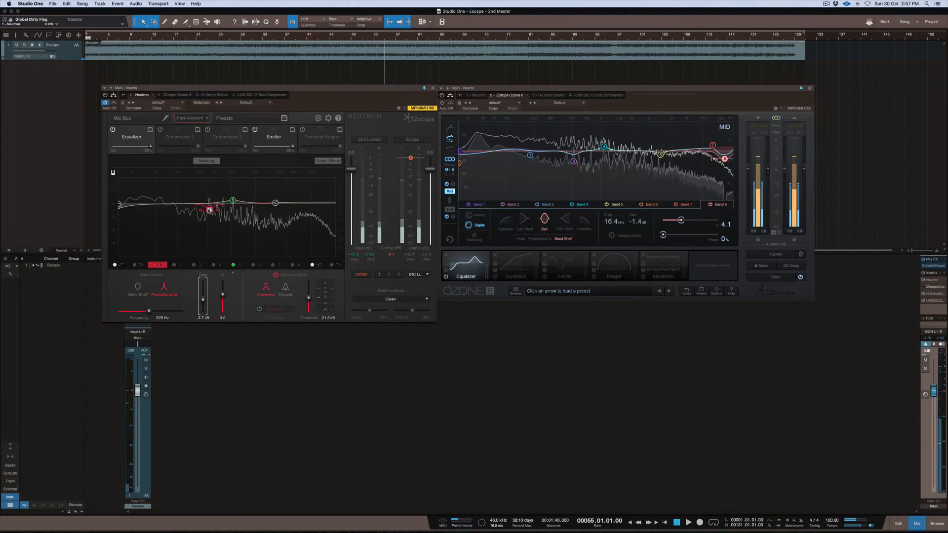
Examine the settings of Neutron's red, green and highpass equalizer nodes.
click(210, 211)
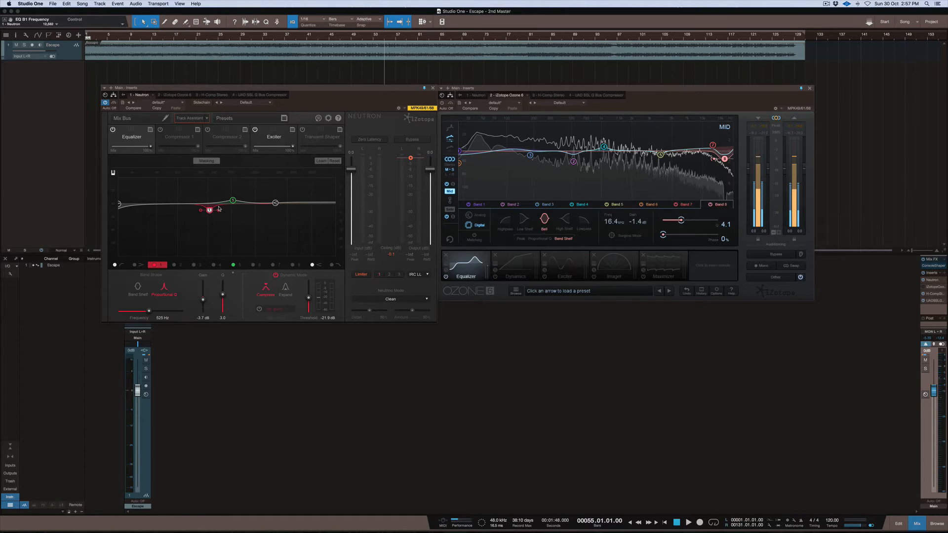
click(233, 200)
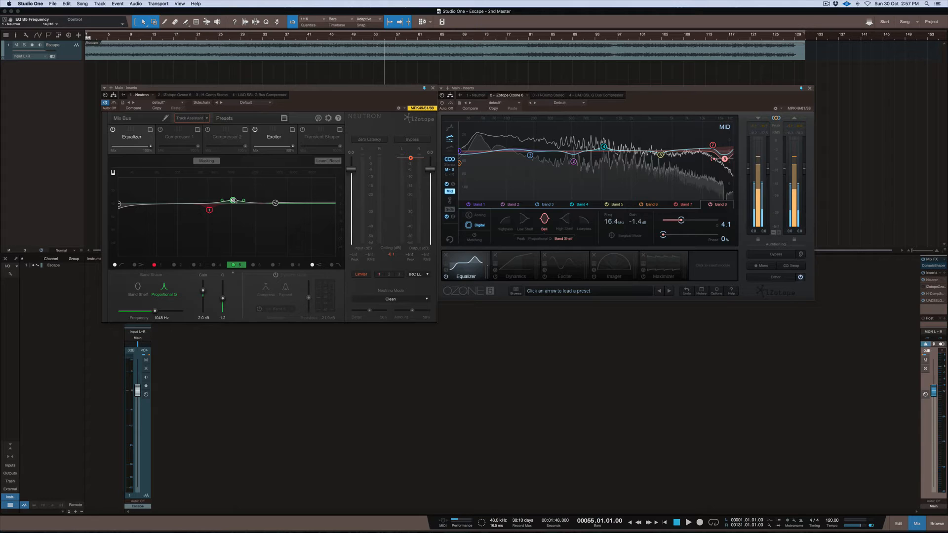
click(119, 204)
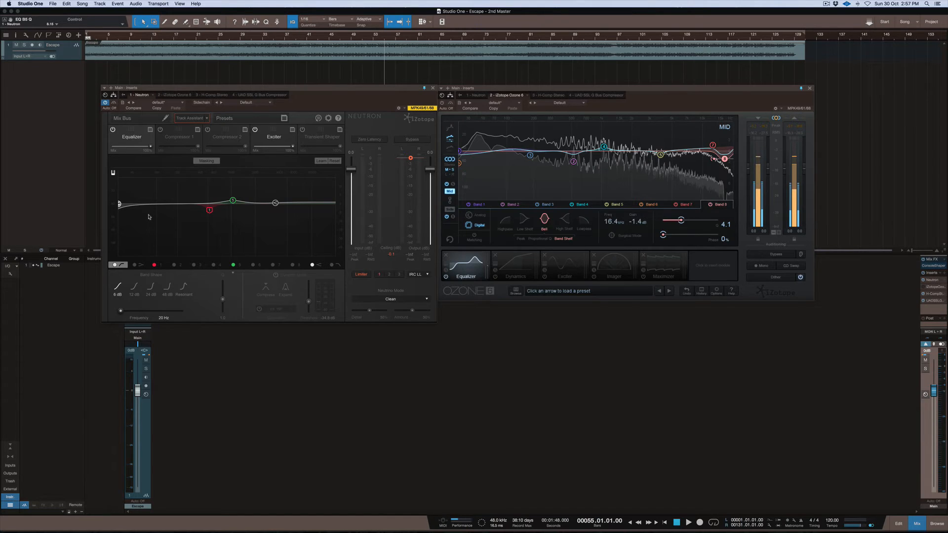
click(121, 311)
Play the song and compare the sound with Neutron's highpass band bypassed and engaged, then stop playback.
key(space)
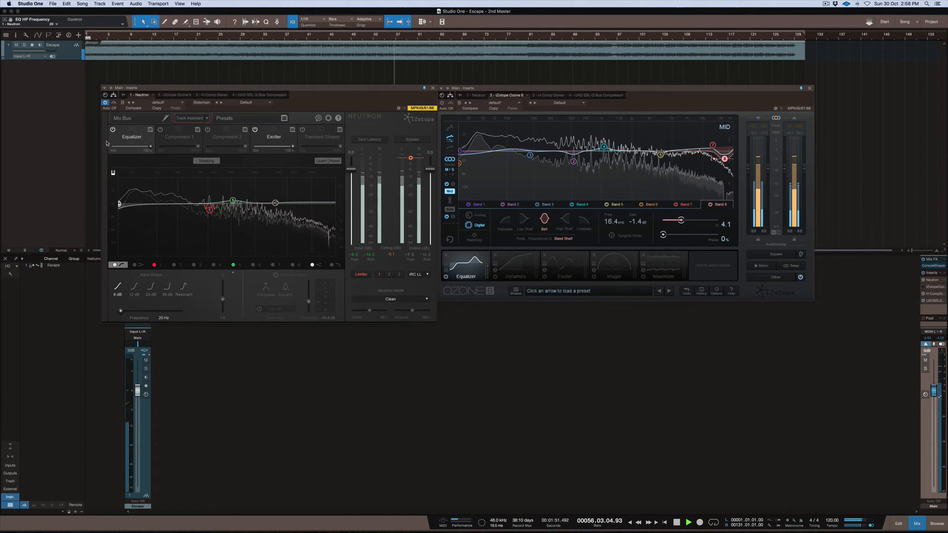
click(114, 265)
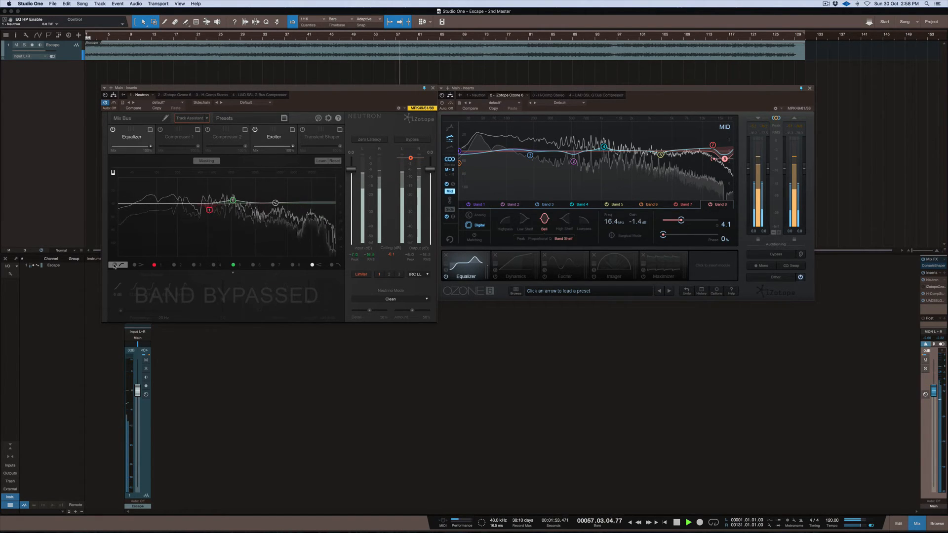
click(114, 265)
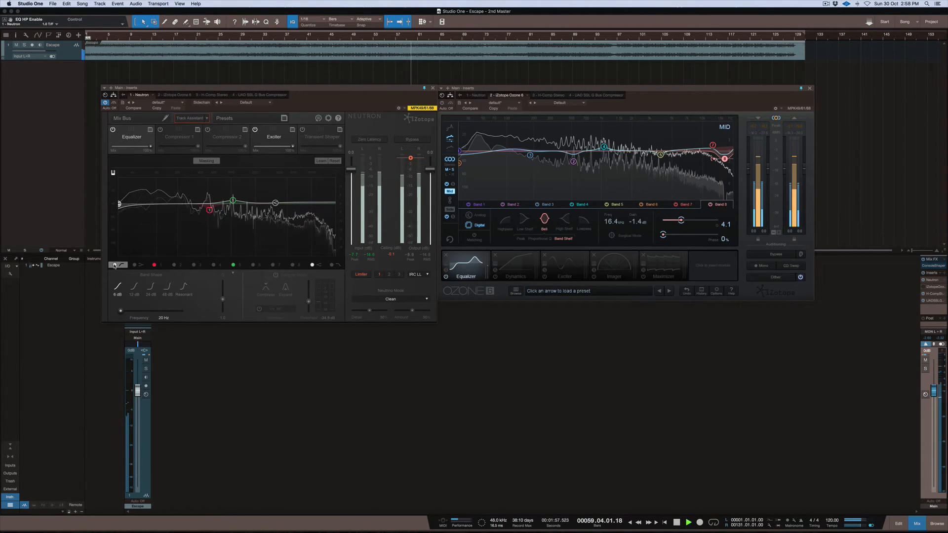
click(114, 265)
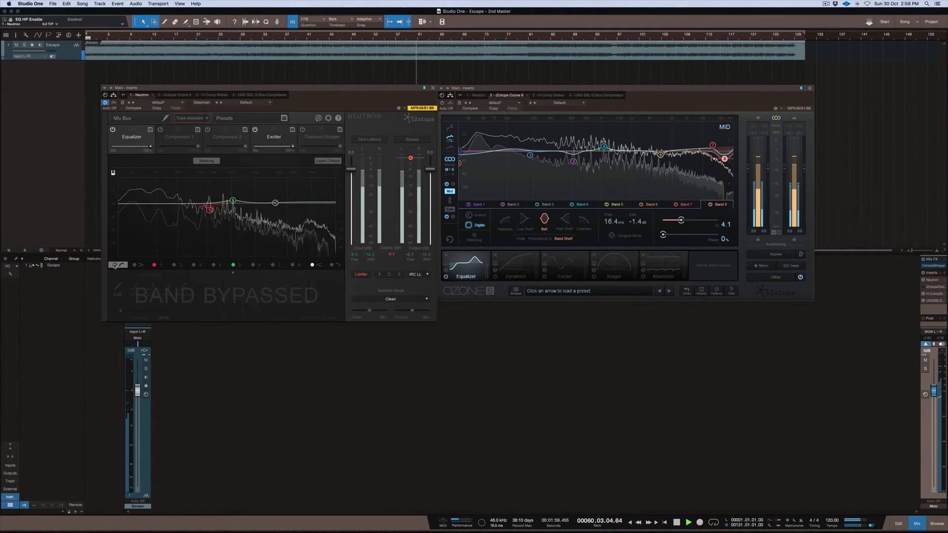
click(114, 265)
key(space)
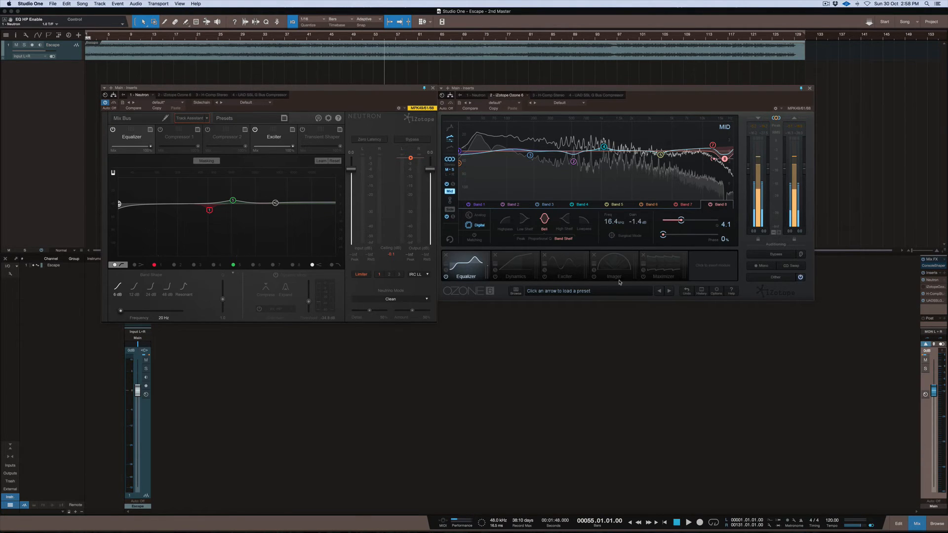
Examine Ozone's Maximizer settings, then those of Neutron's red equalizer node.
click(652, 264)
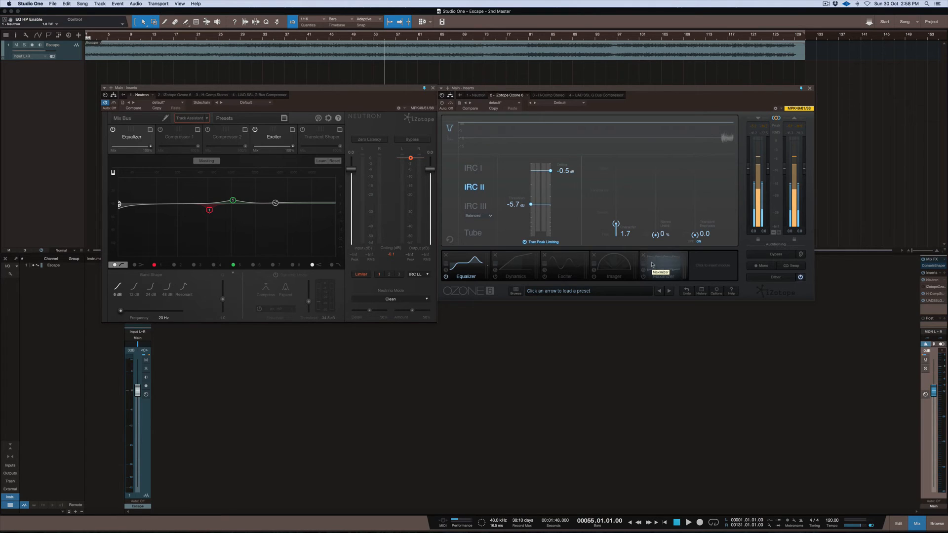
click(292, 90)
click(208, 210)
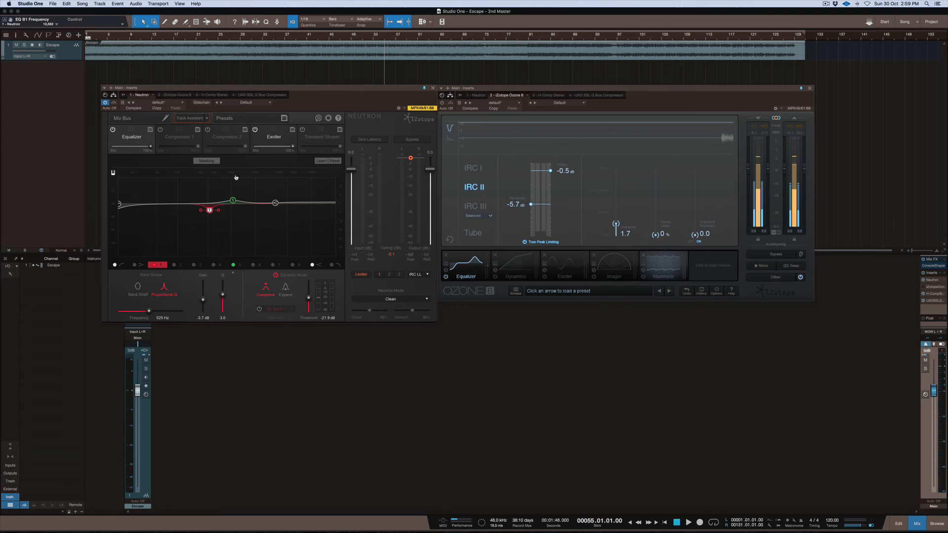
Enable Neutron's Compressor 1 module, compare its view with the Equalizer, and finish on the Equalizer.
click(183, 139)
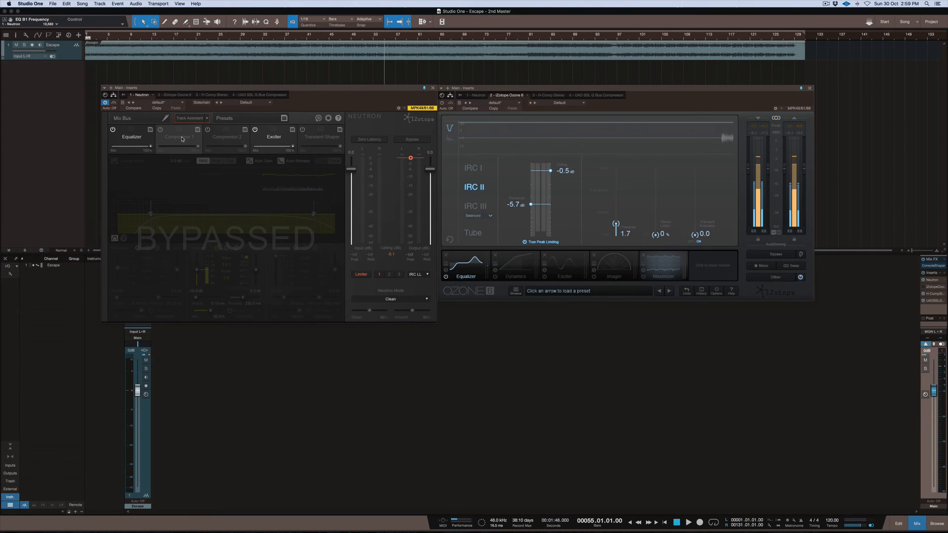
click(160, 129)
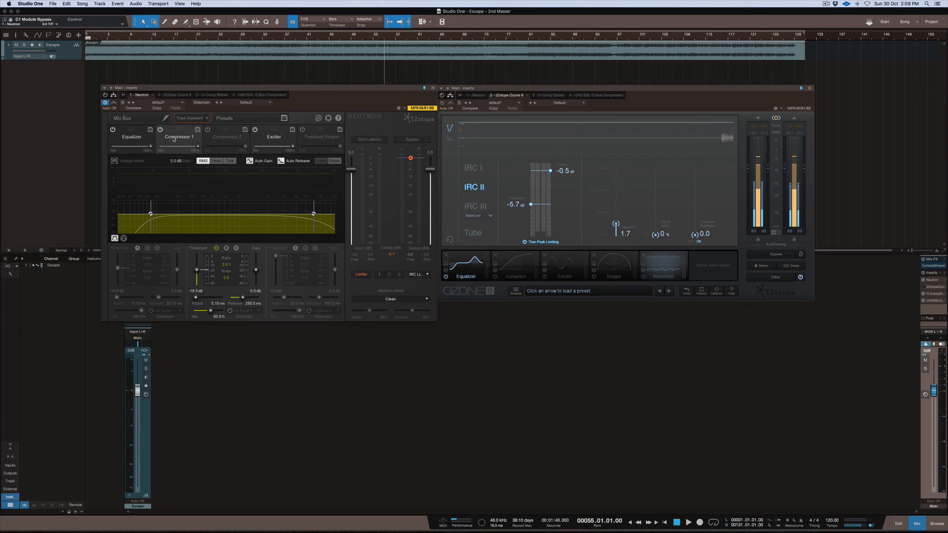
click(140, 138)
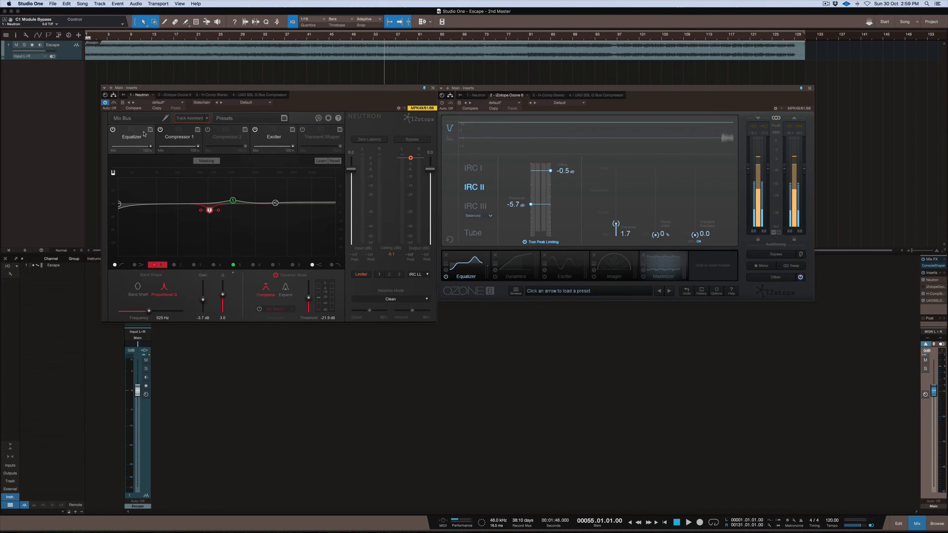
click(176, 143)
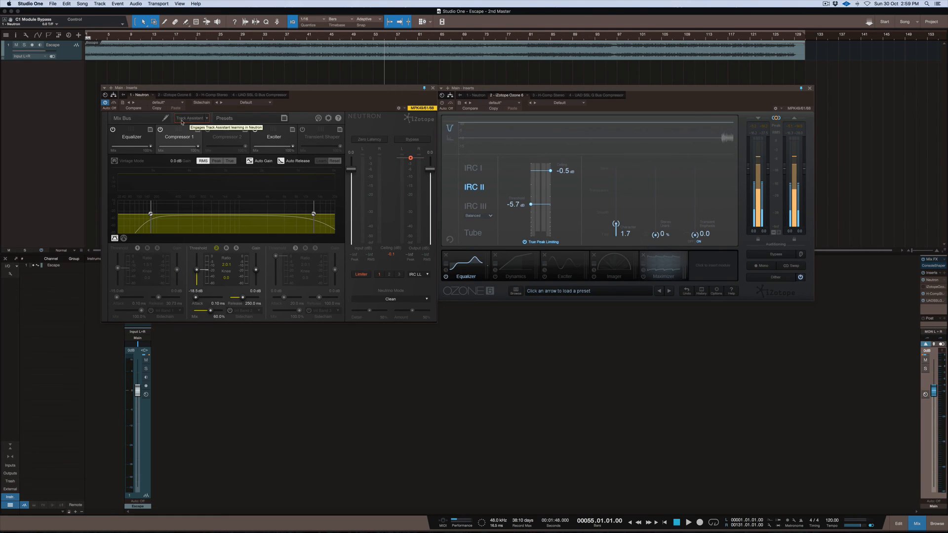
click(127, 139)
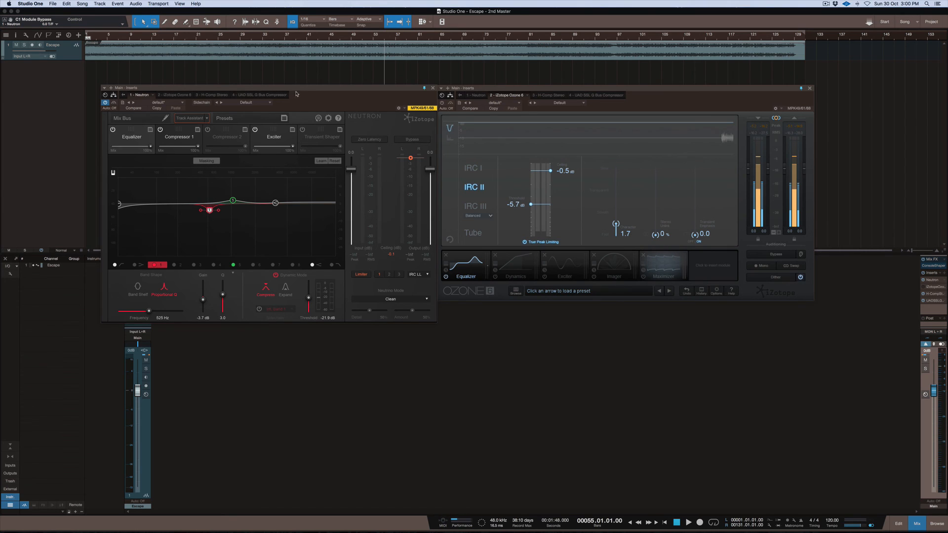
drag(327, 90, 323, 92)
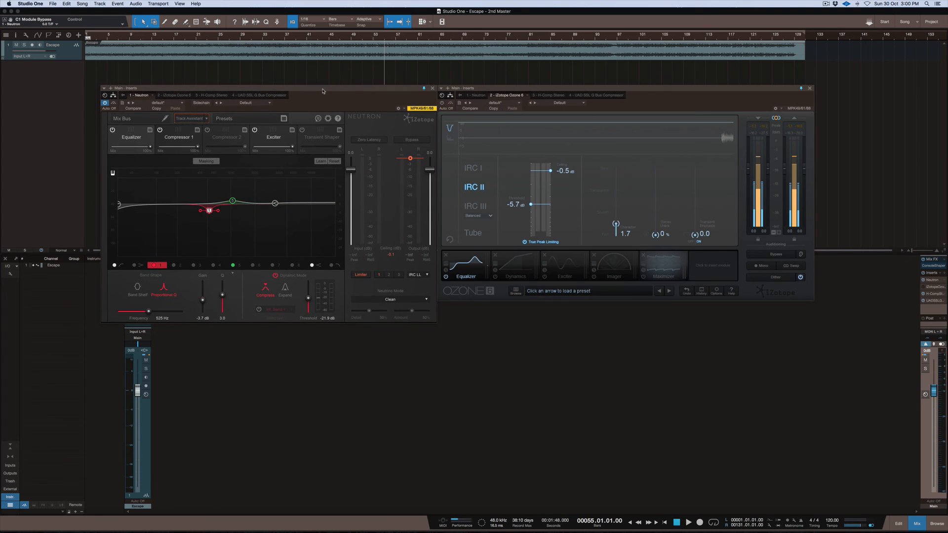